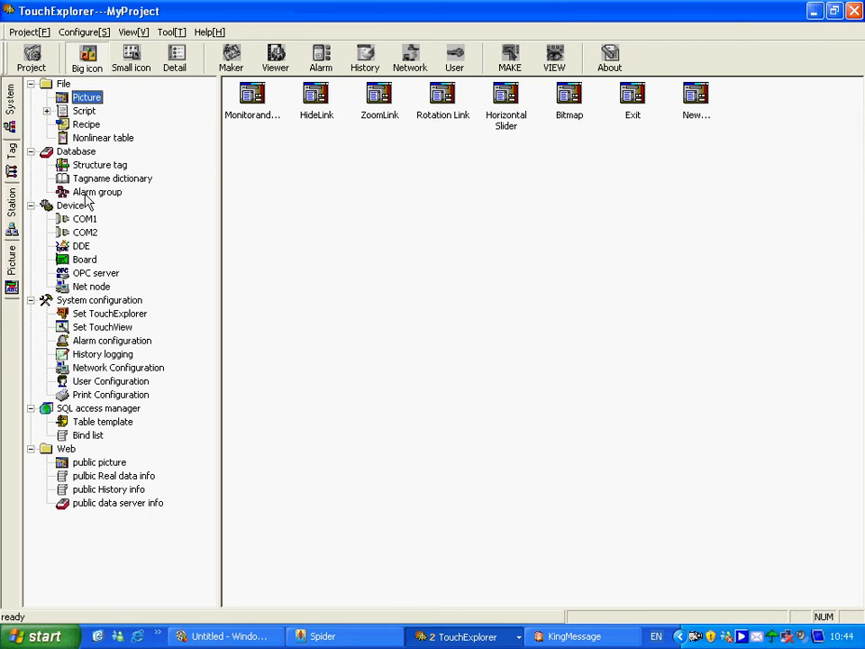
Rename the root node of the alarm groups as ChemicalFactory
left_click(88, 193)
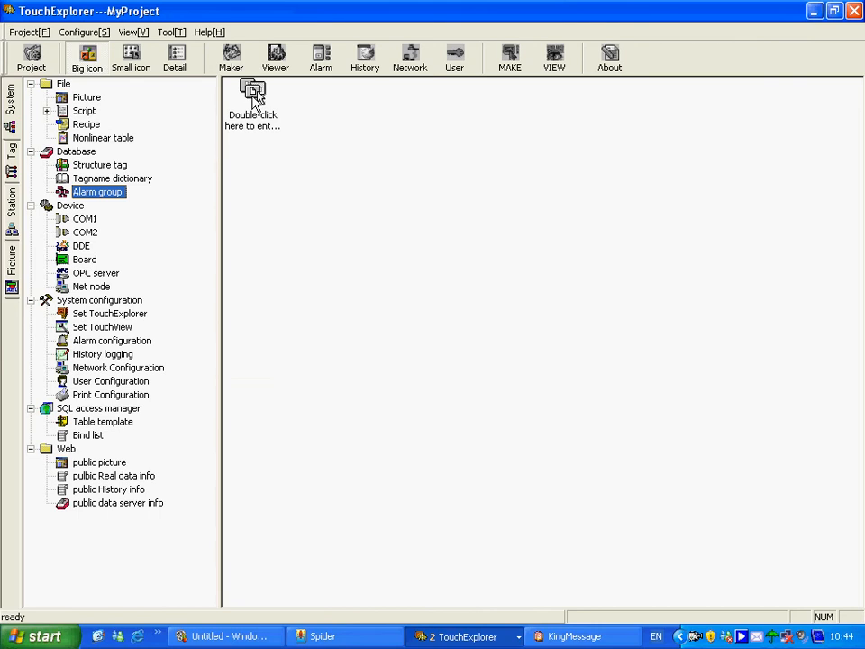
double_click(254, 94)
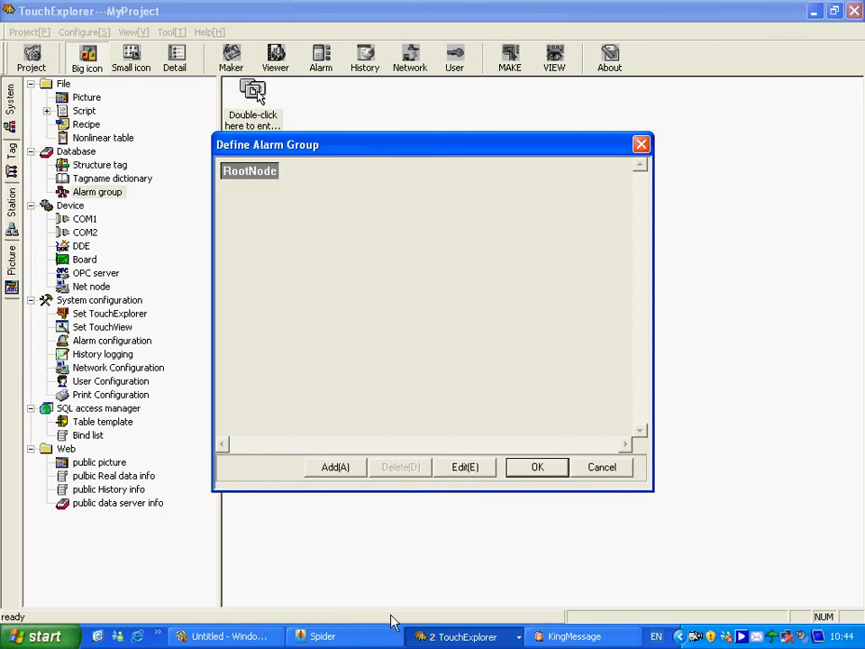
left_click(466, 470)
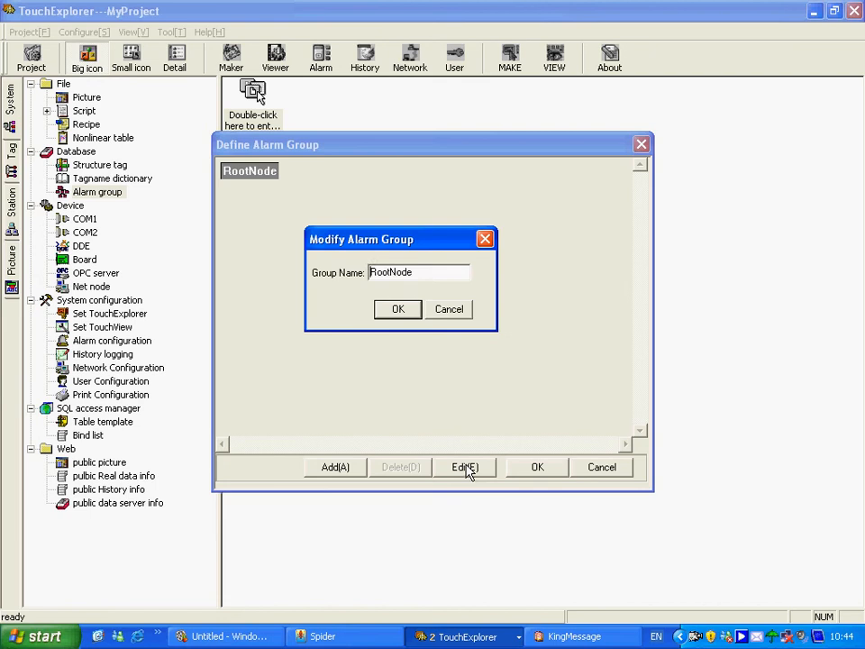
double_click(433, 275)
type("ChemicalFactory")
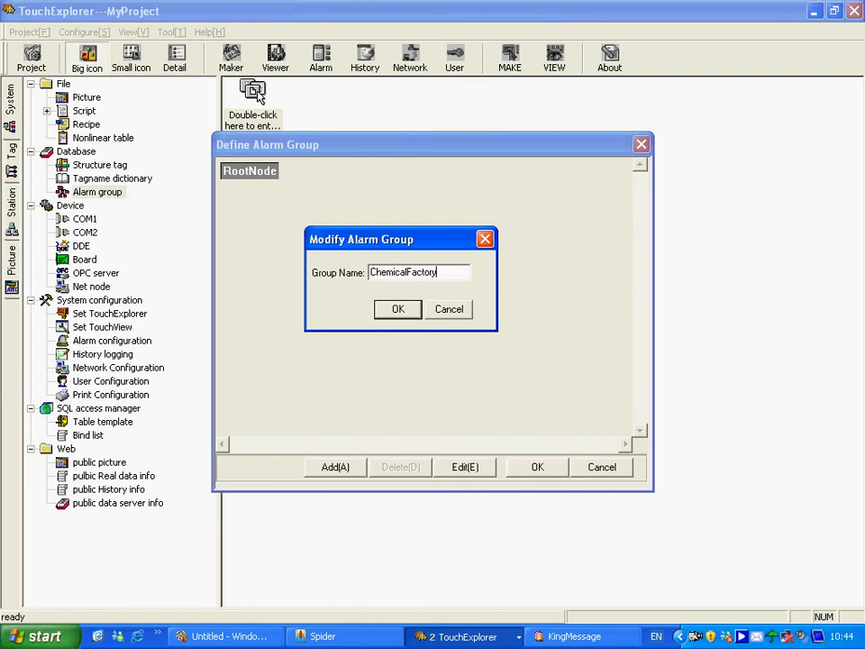
left_click(408, 311)
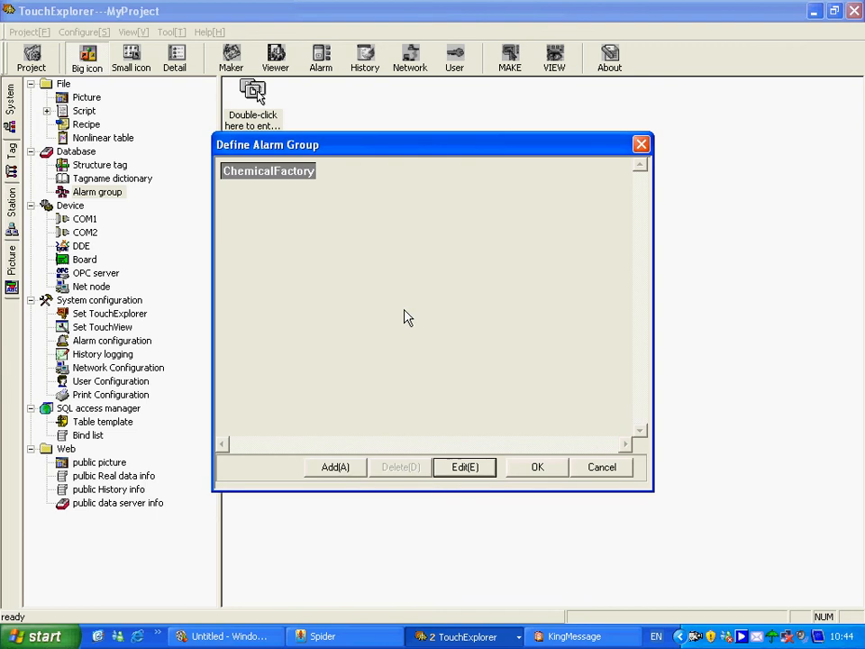
Add an alarm group named ReactionWorkshop under ChemicalFactory and save the alarm group definition
left_click(335, 467)
type("ReactionWorkshop")
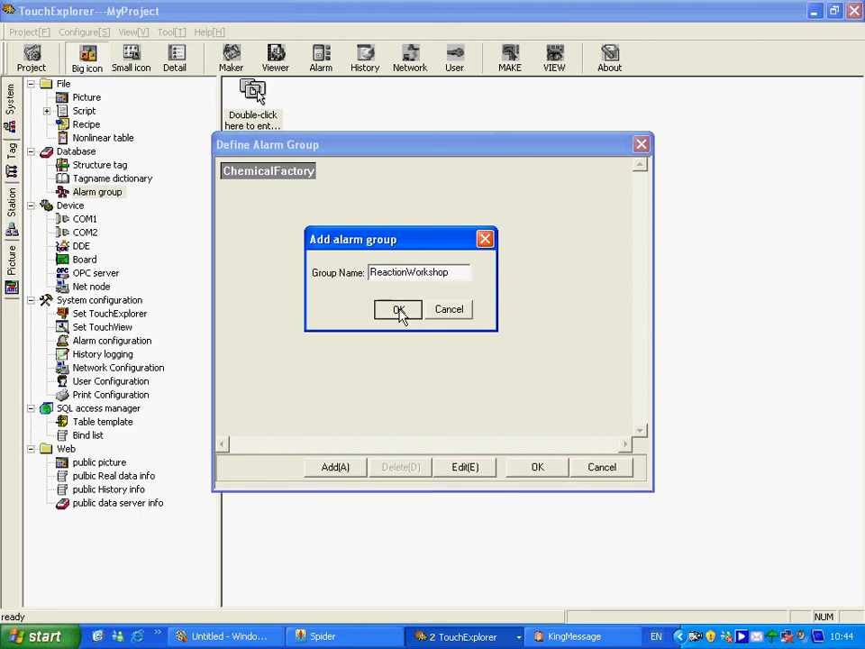
left_click(400, 312)
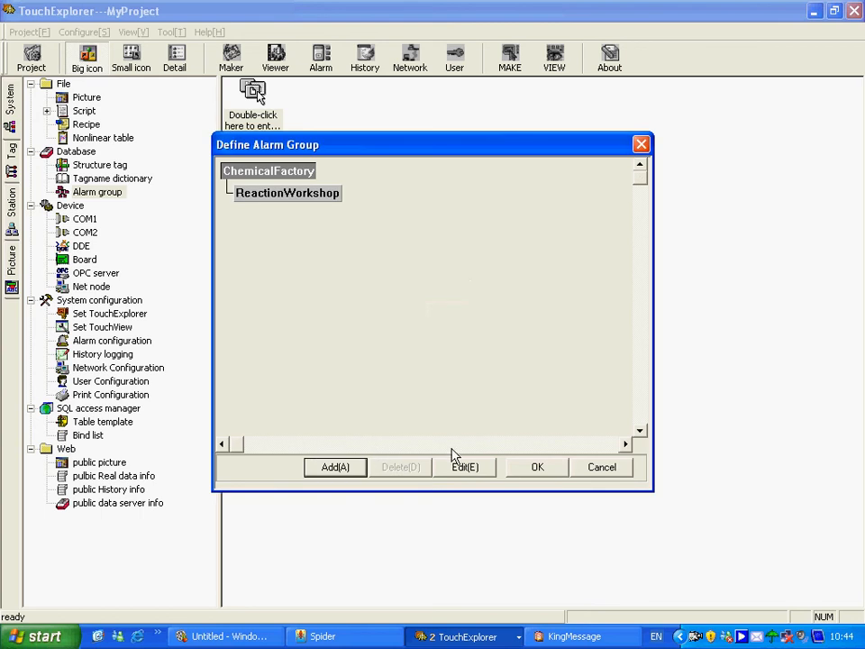
left_click(535, 470)
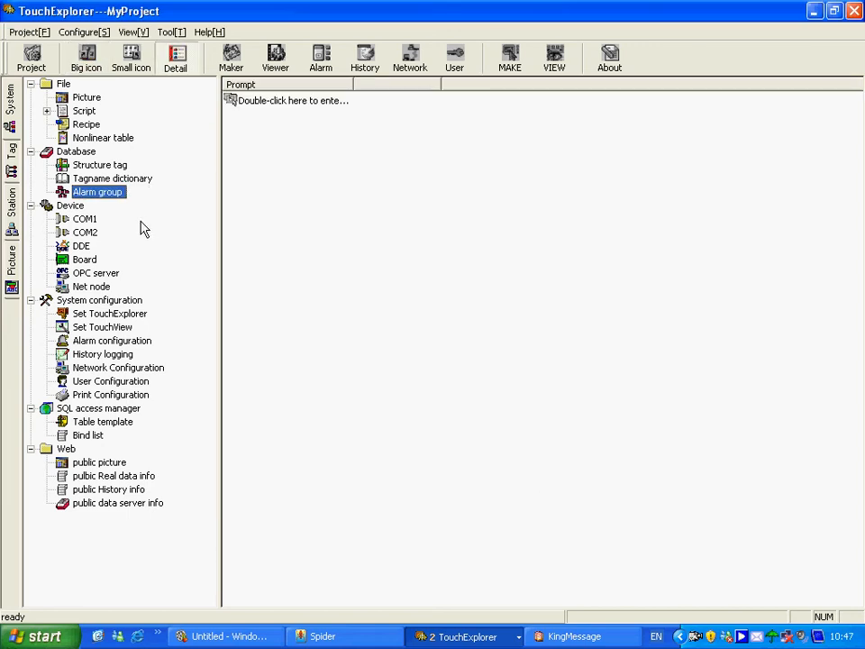
In the tagname dictionary, assign the Raw_Oil_Depth tag to the ReactionWorkshop alarm group
key("Up")
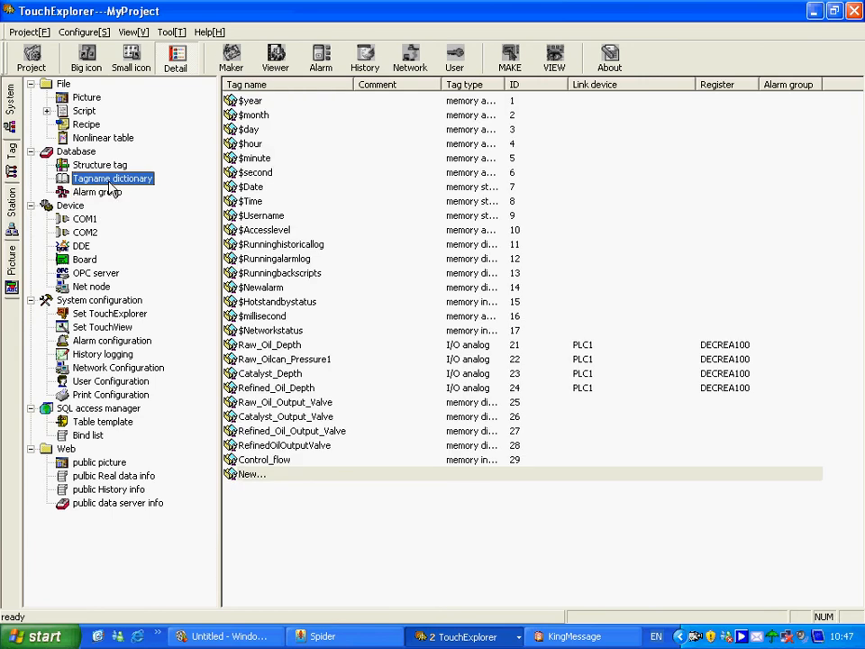
double_click(269, 349)
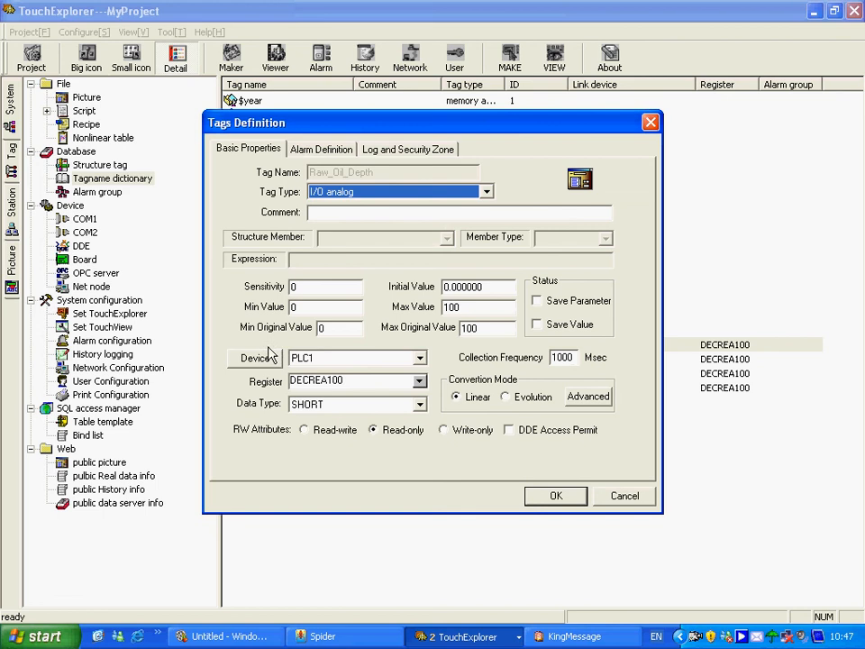
left_click(308, 151)
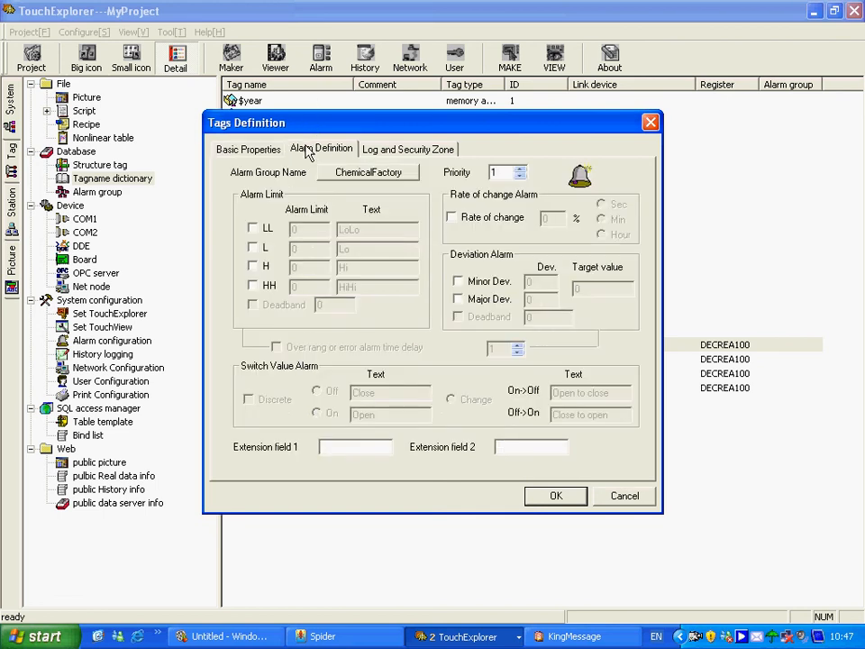
left_click(334, 176)
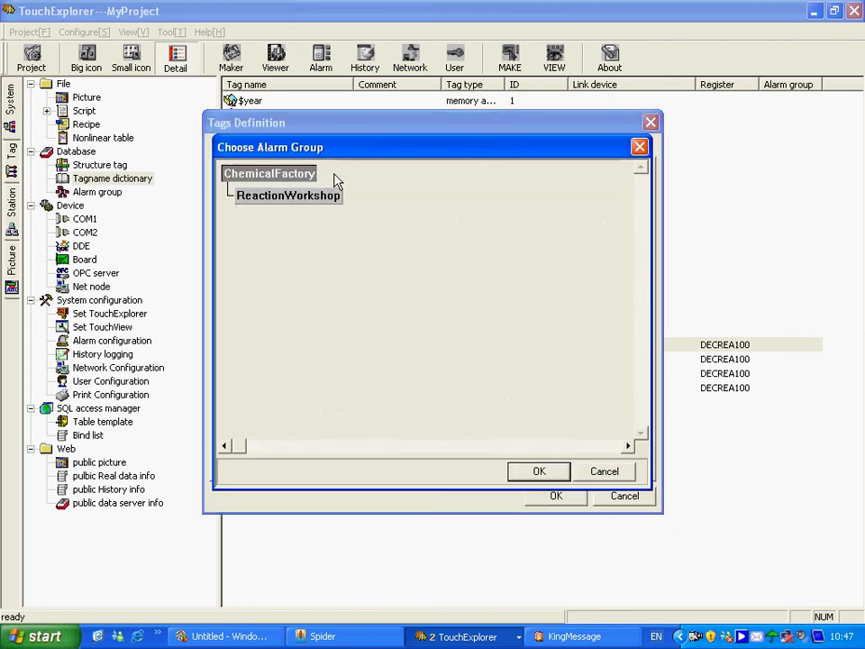
left_click(286, 195)
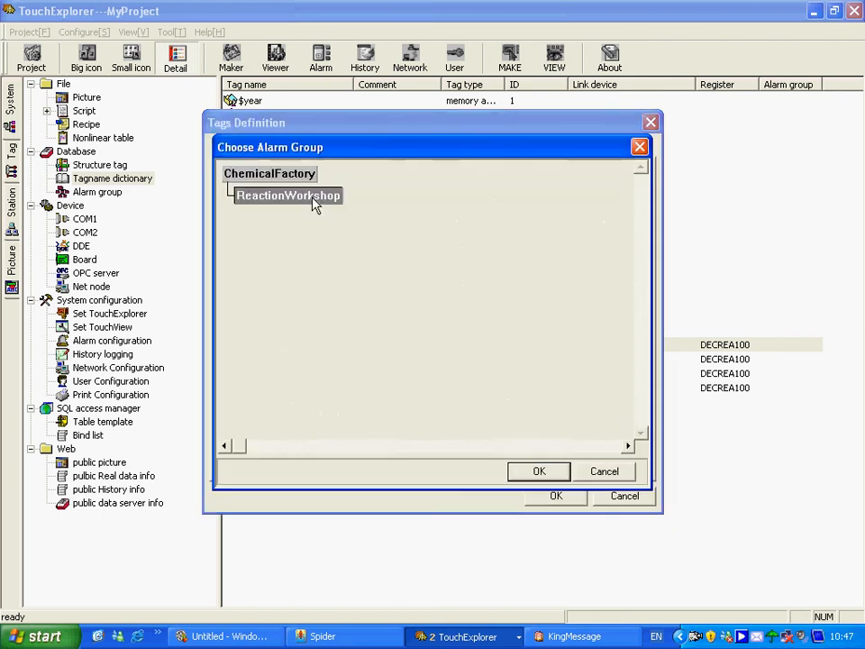
left_click(538, 472)
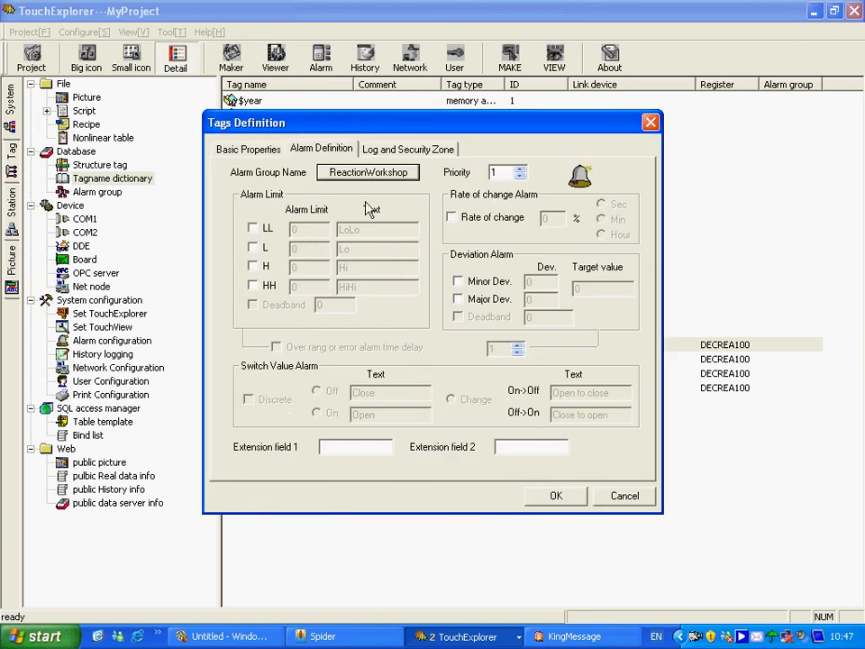
Enable the tag's L alarm limit at 10 and H alarm limit at 90, with an alarm priority of 100
left_click(253, 248)
left_click(253, 267)
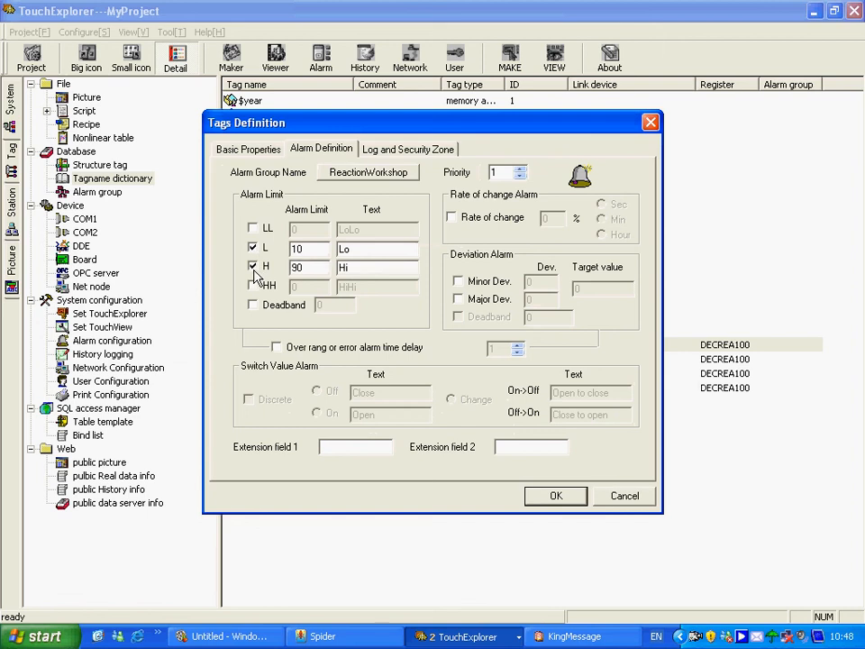
left_click(520, 170)
type("100")
Enable the tag's 20% per second rate-of-change alarm and its deviation alarms, minor 5 and major 10 around target 100, and save the tag
left_click(451, 217)
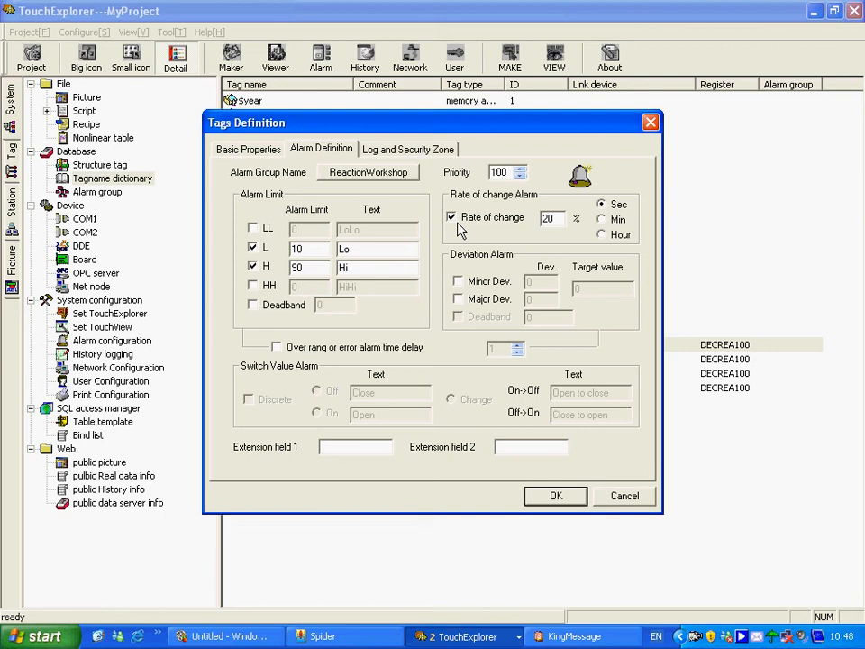
left_click(459, 282)
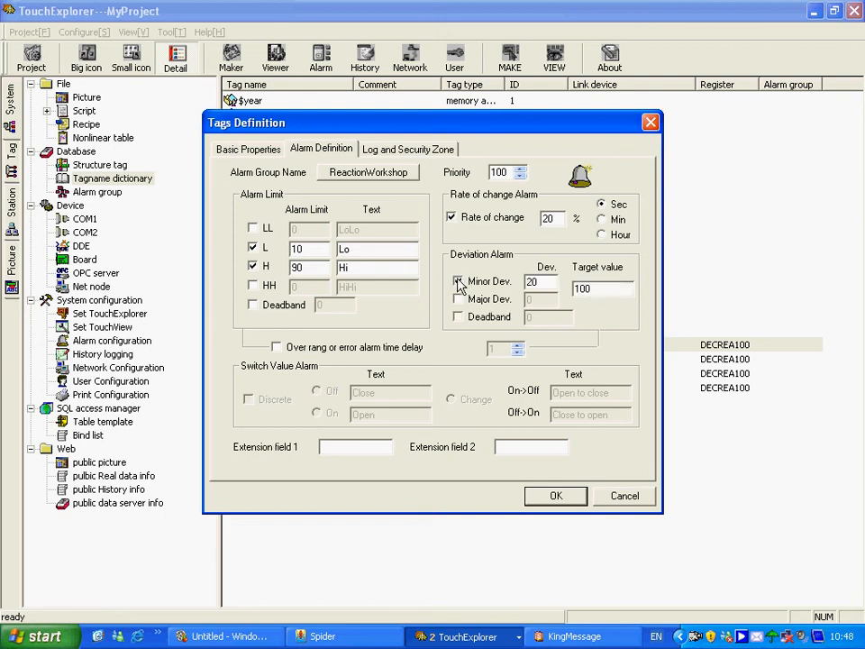
left_click_drag(544, 281, 520, 281)
type("5")
left_click(458, 299)
left_click_drag(539, 301, 516, 308)
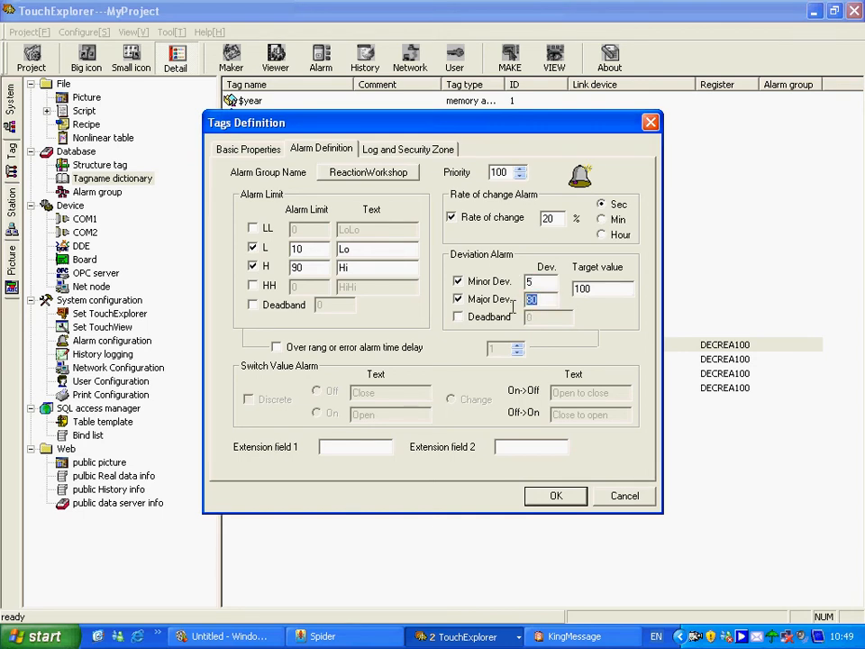
type("10")
left_click(564, 495)
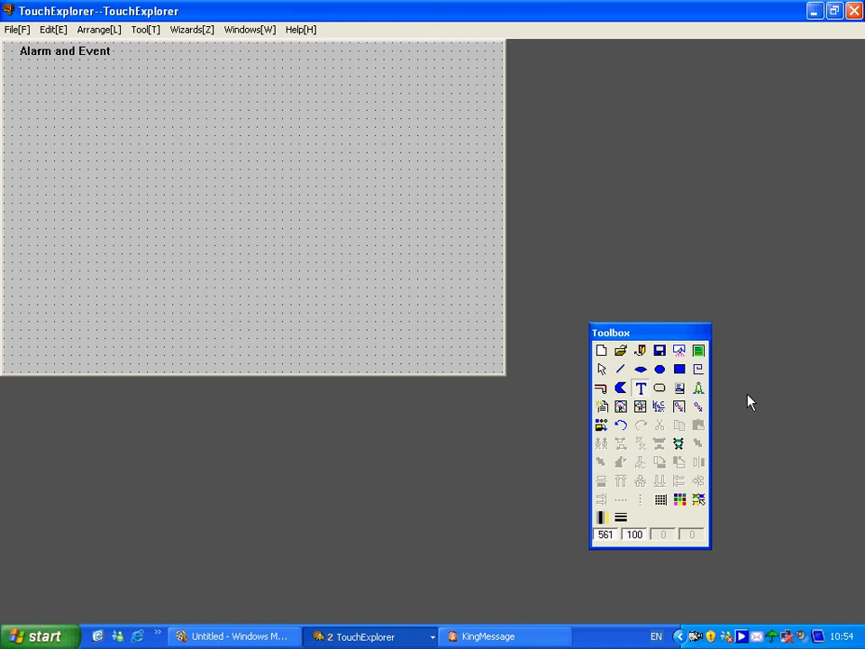
Draw an alarm window of about 572 by 340 below the Alarm and Event title
left_click(700, 389)
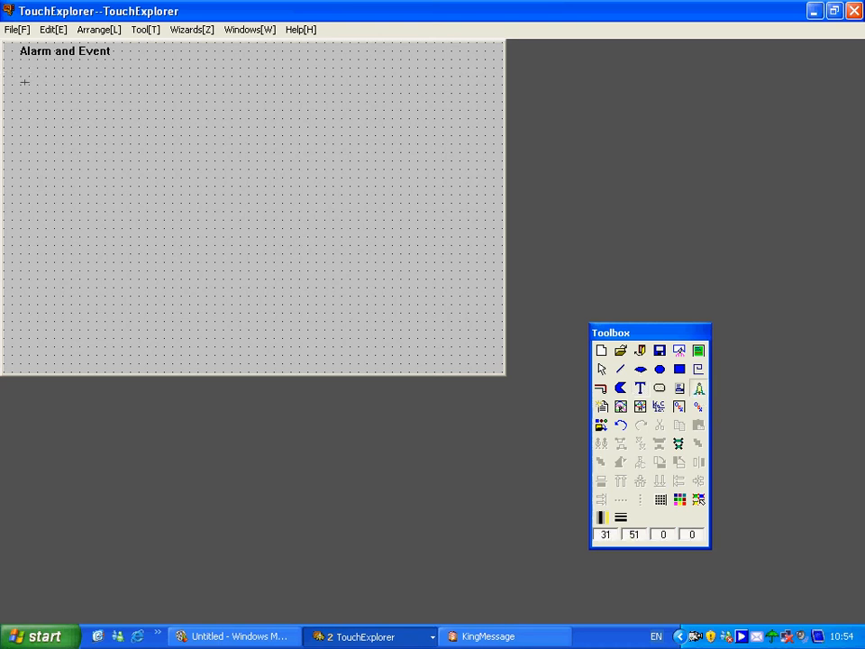
left_click_drag(20, 85, 105, 143)
left_click_drag(127, 180, 512, 367)
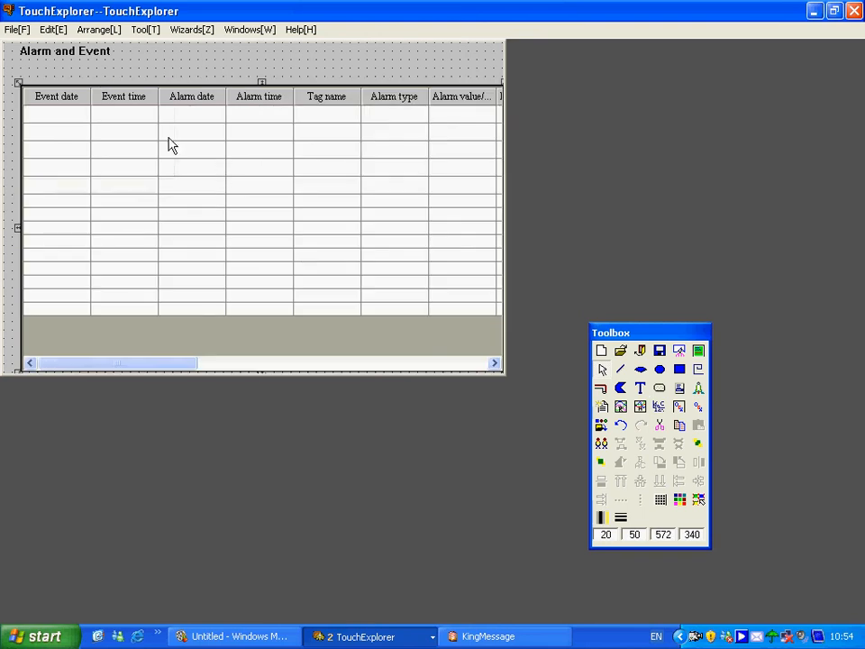
Configure the alarm window to put new alarms at the top of the list and remove the Extension field 1 and Limit value columns
double_click(134, 180)
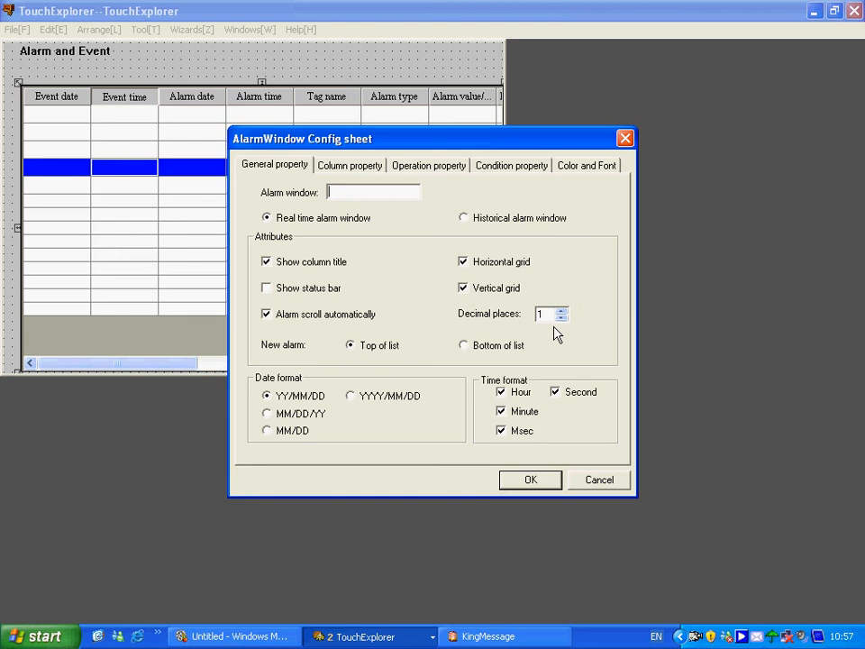
left_click(351, 349)
left_click(326, 169)
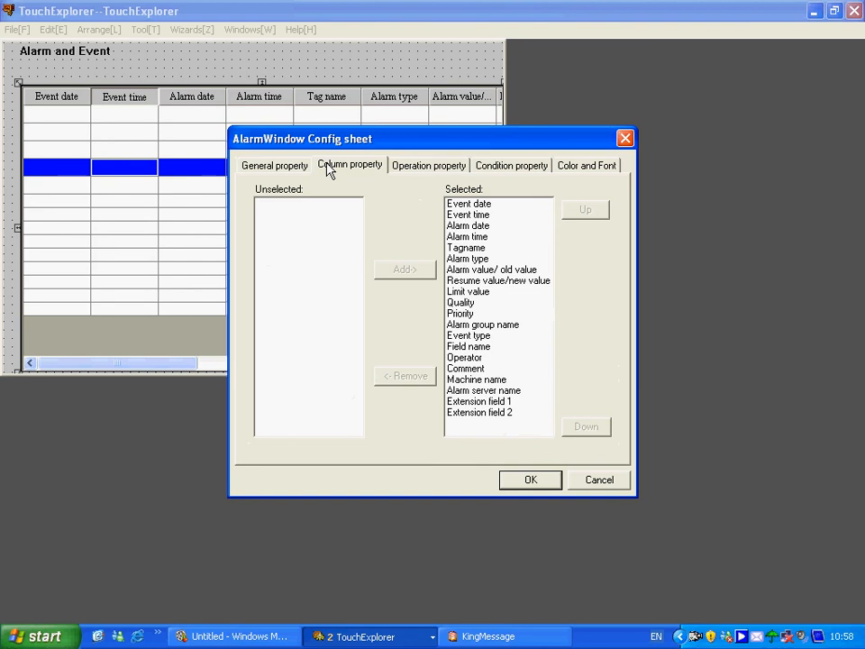
left_click(469, 226)
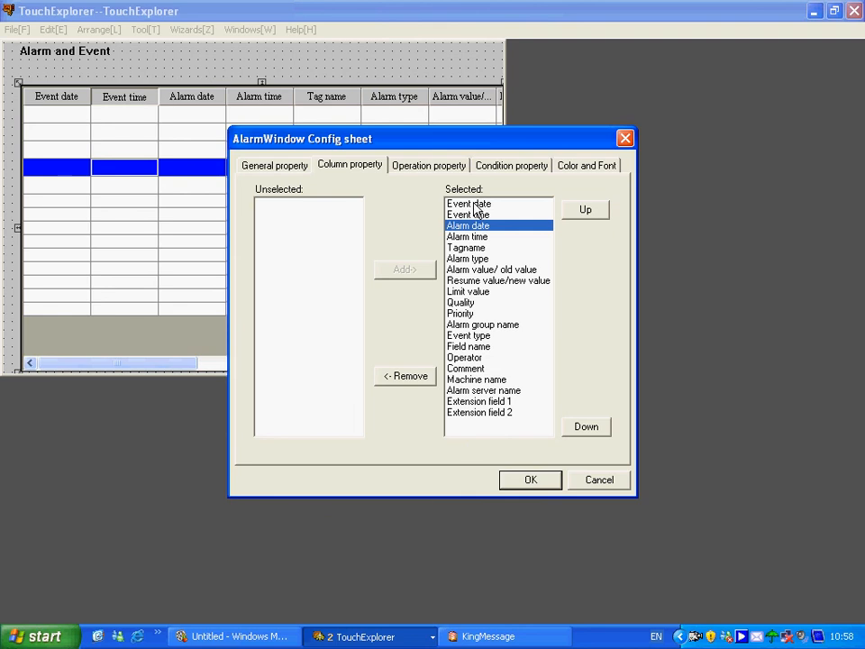
left_click(477, 402)
left_click(407, 378)
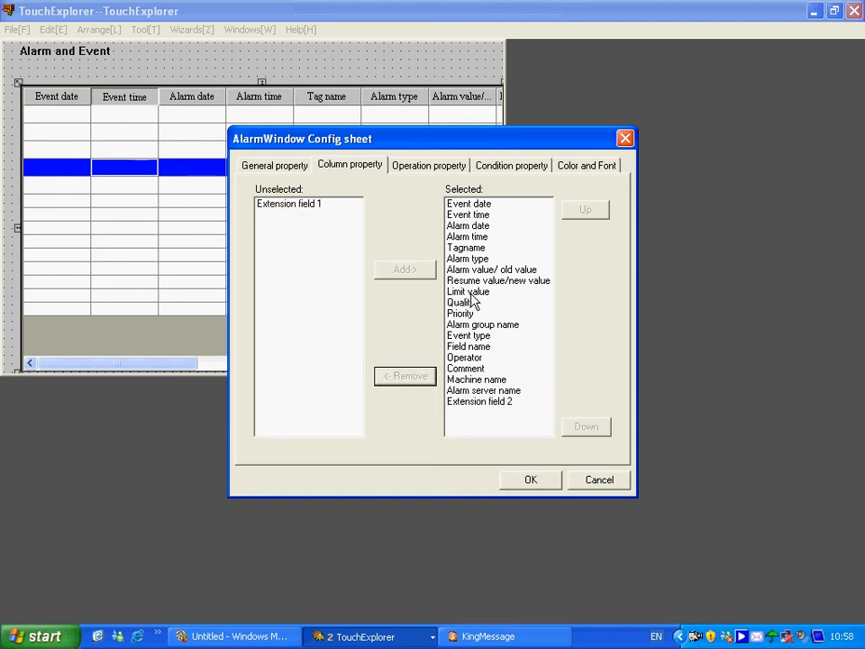
left_click(469, 291)
left_click(427, 378)
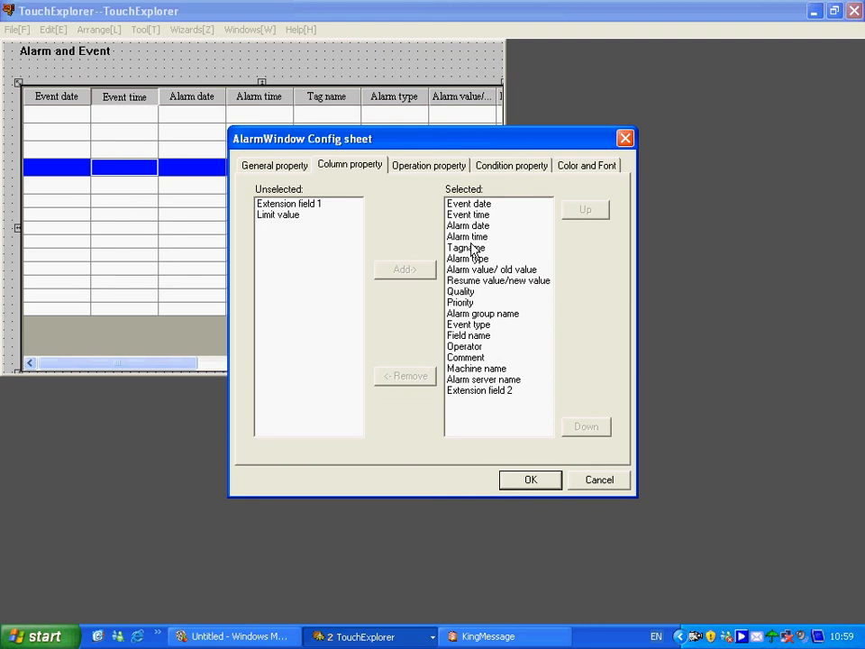
Assign security zone A to the alarm window's operation properties
left_click(461, 171)
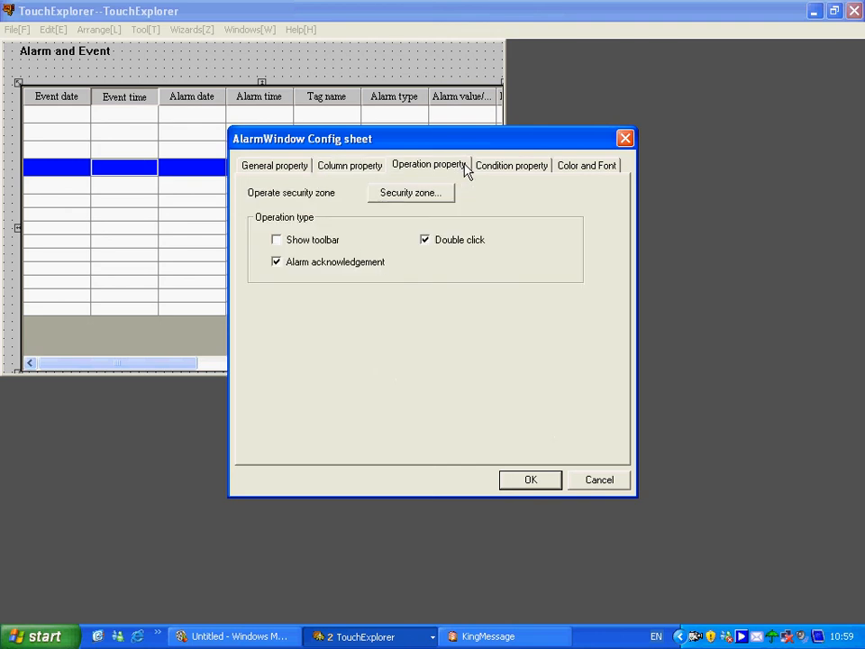
left_click(435, 202)
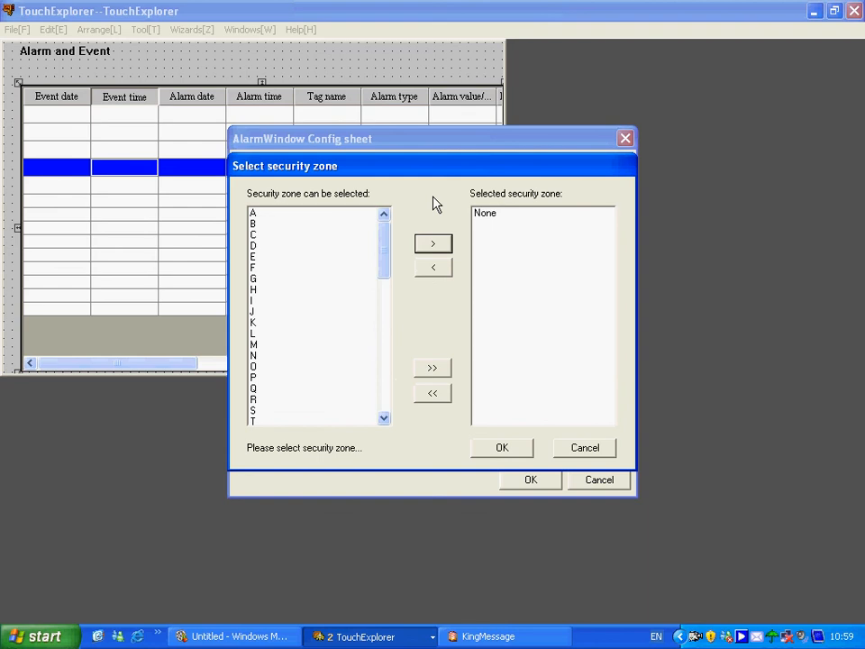
left_click(336, 214)
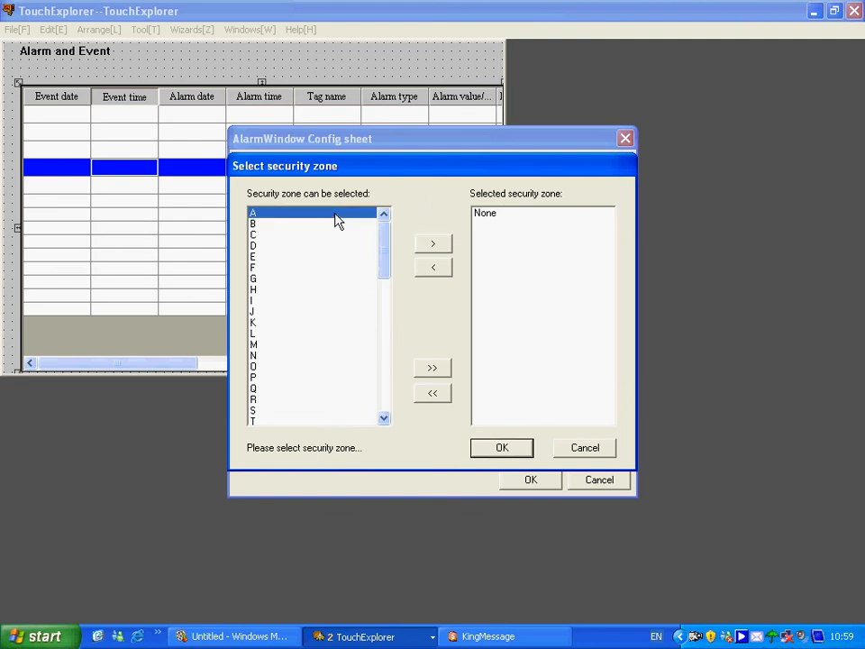
left_click(433, 245)
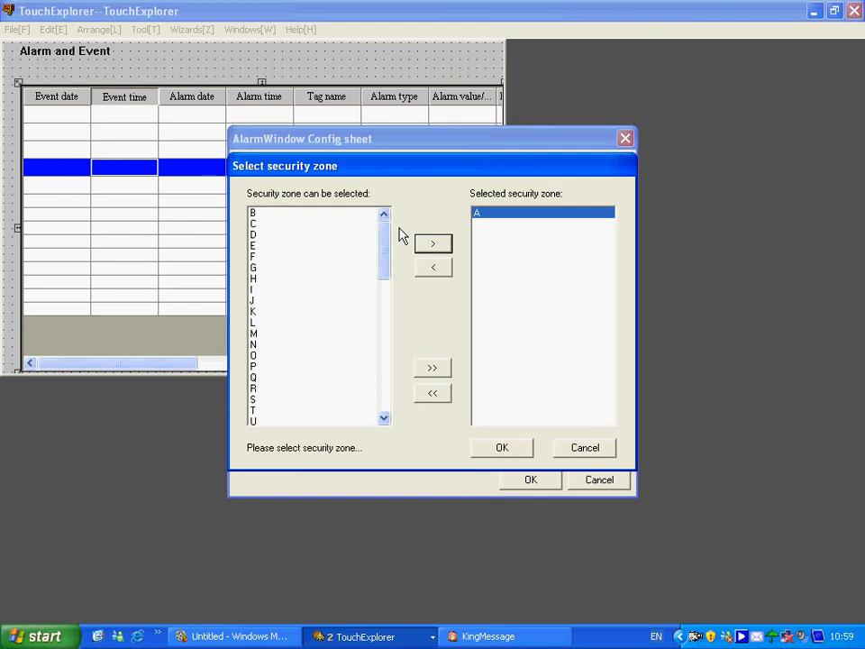
left_click_drag(384, 238, 388, 214)
left_click(507, 447)
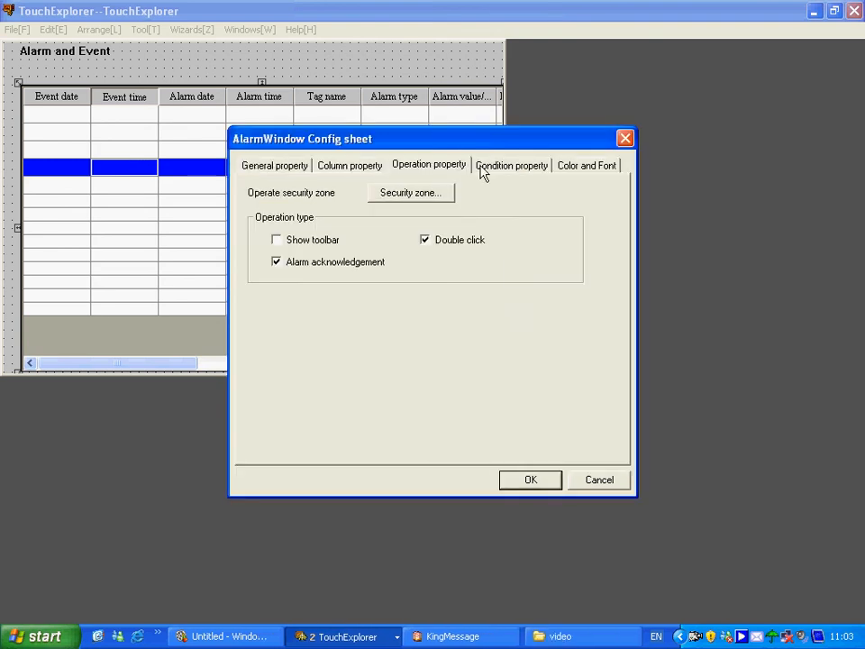
Check and accept the alarm window's condition and color settings, and save the picture
left_click(502, 172)
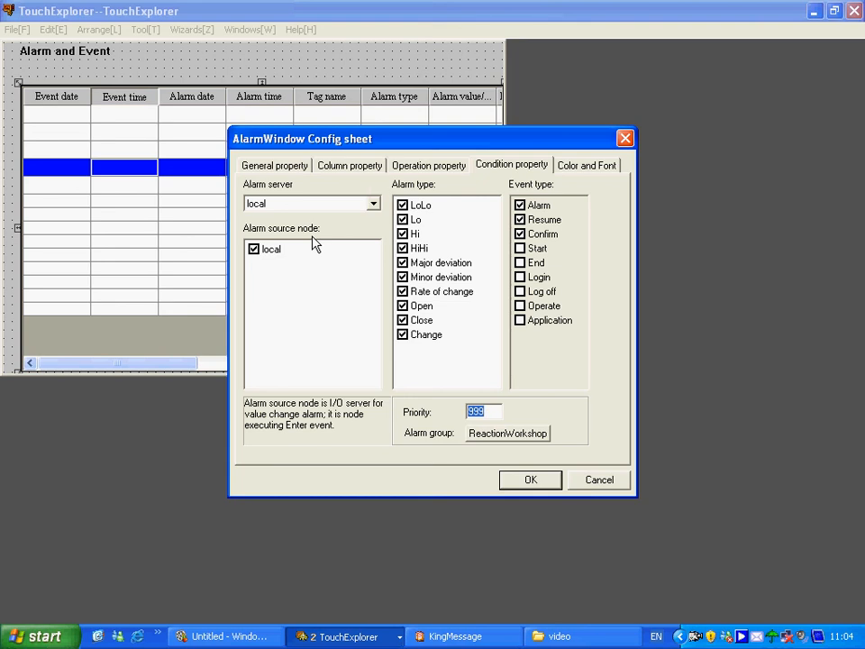
left_click(587, 165)
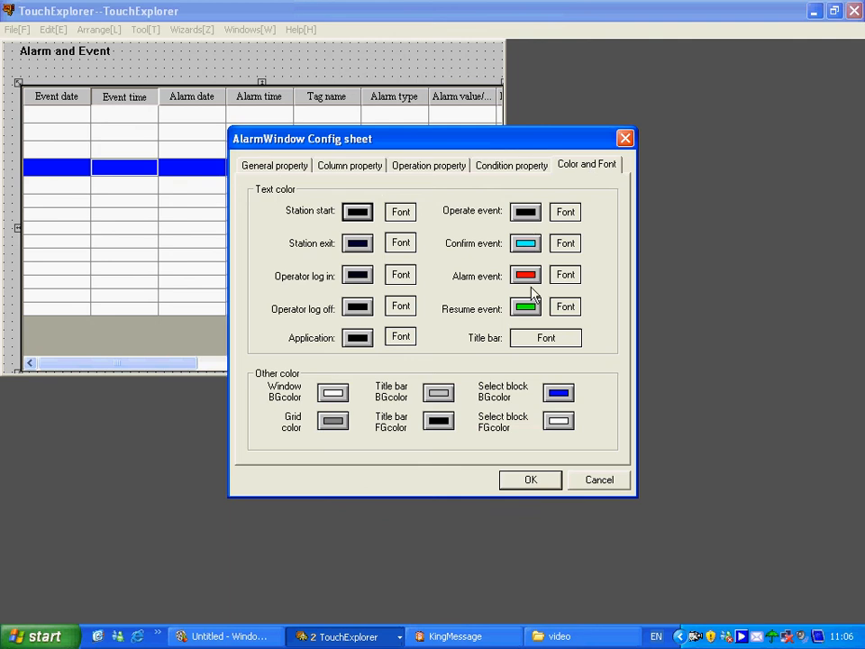
left_click(530, 481)
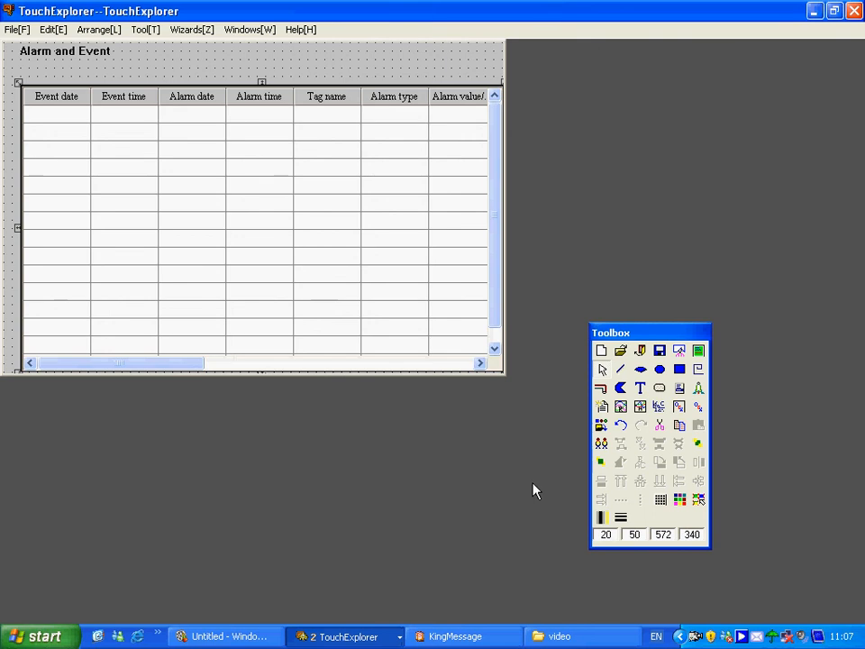
left_click(11, 28)
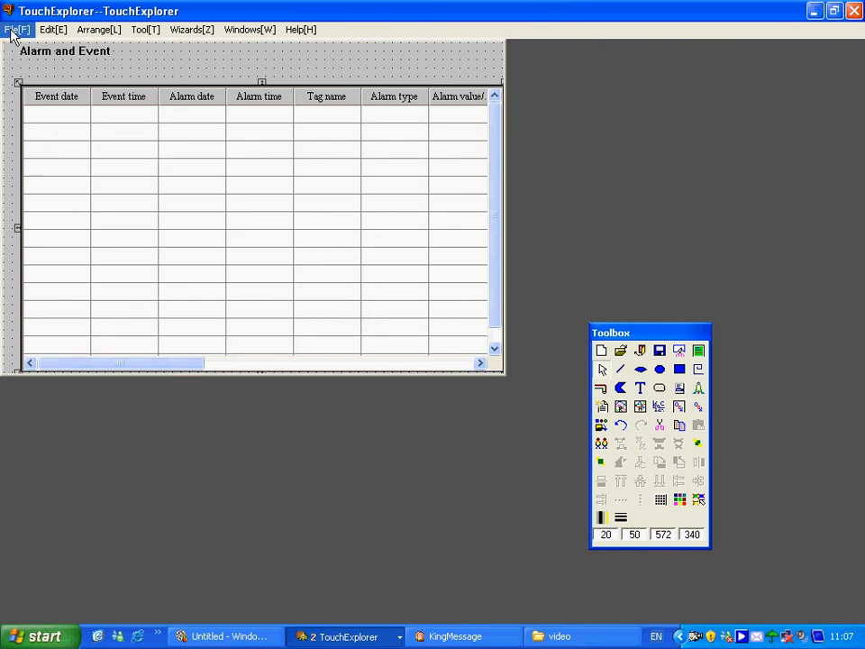
left_click(20, 105)
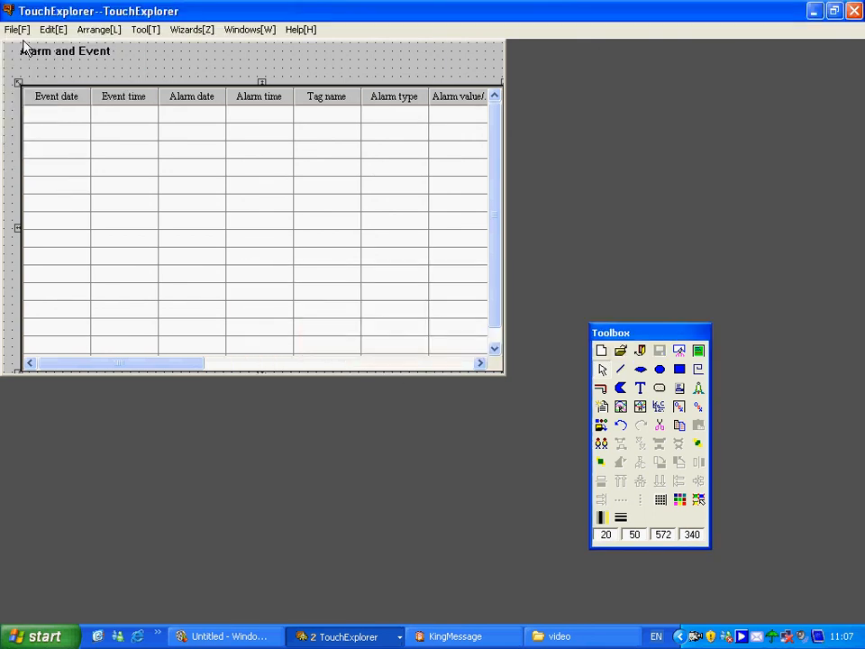
Switch to TouchView and open the Alarm and Event picture at runtime
left_click(18, 32)
left_click(20, 142)
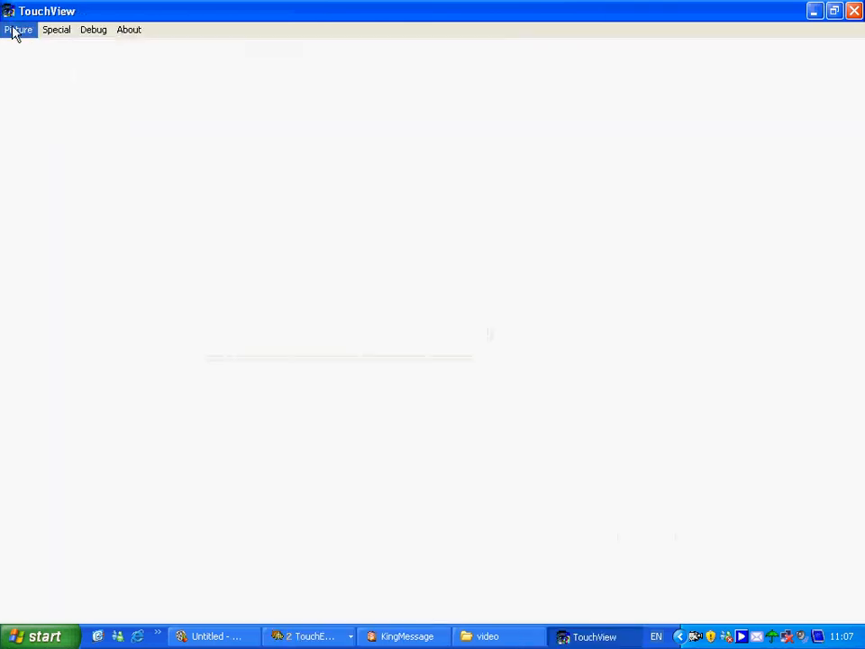
left_click(16, 30)
left_click(12, 48)
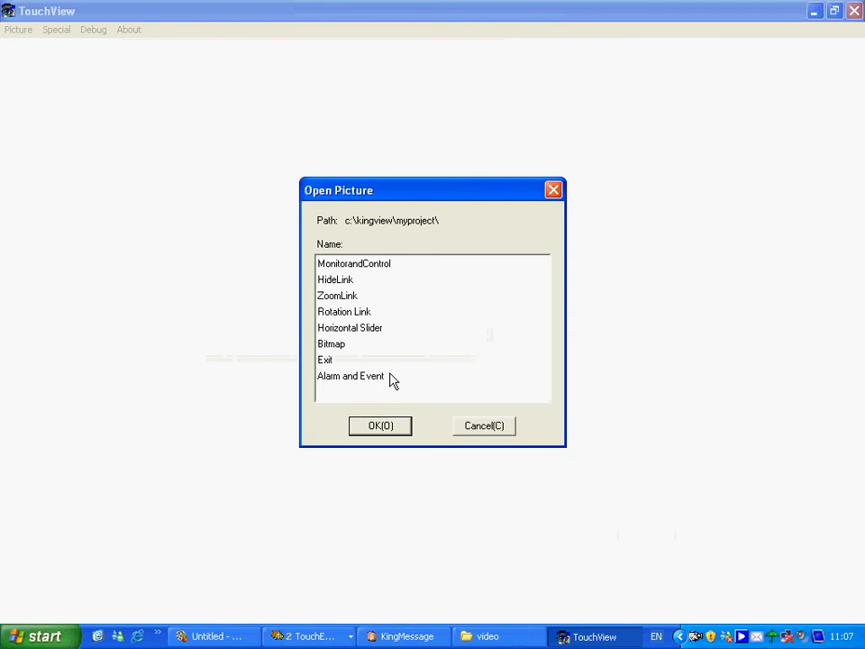
double_click(367, 379)
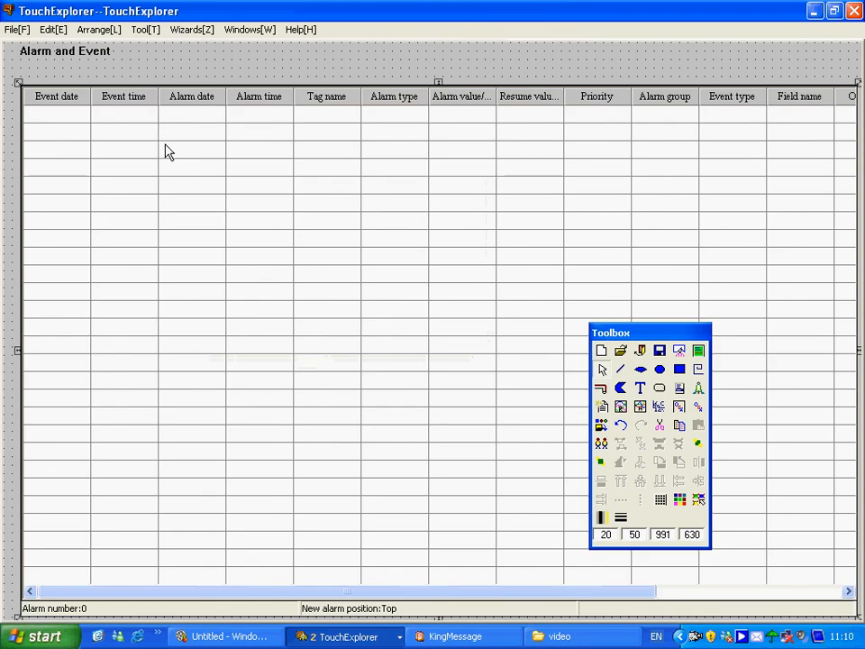
Enable the toolbar in the alarm window's operation properties and accept the configuration
double_click(172, 163)
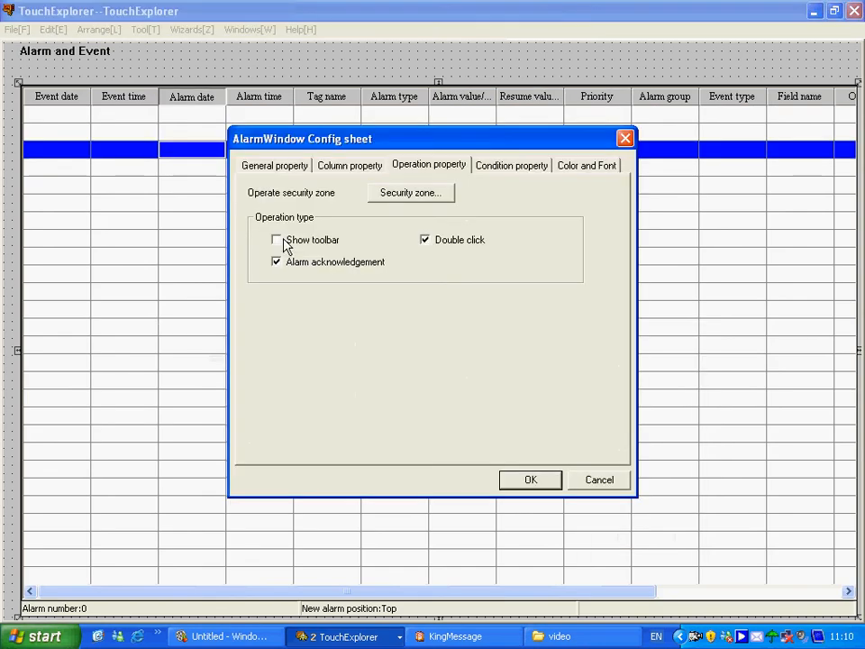
left_click(285, 242)
left_click(527, 481)
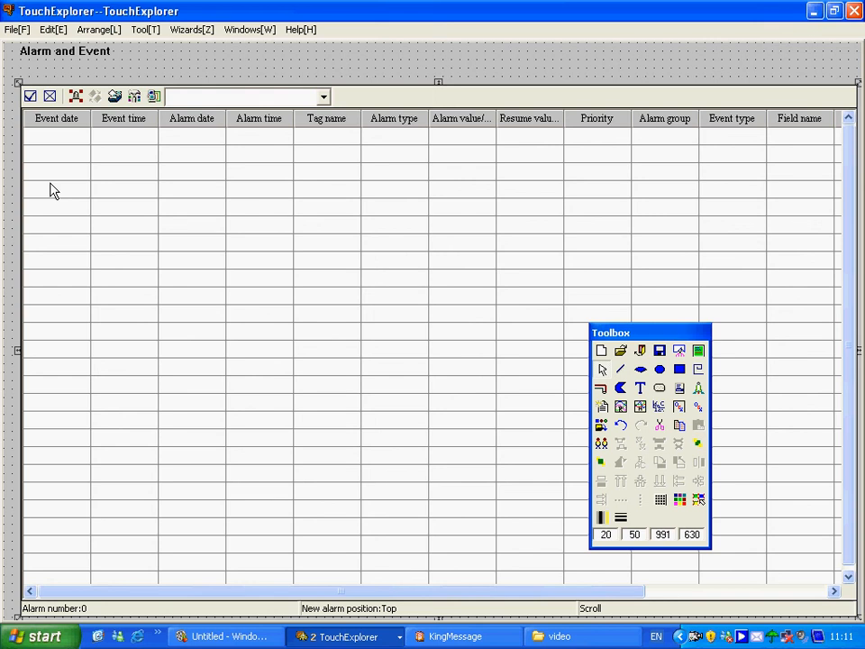
Run the Alarm and Event picture in TouchView to check the alarm window with its toolbar, and close TouchView
left_click(17, 29)
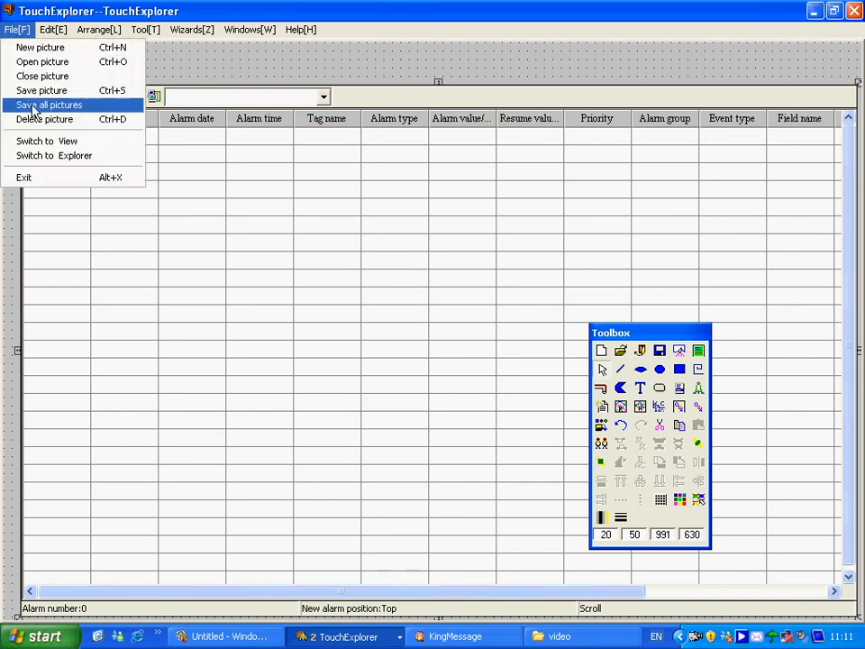
left_click(12, 141)
left_click(12, 29)
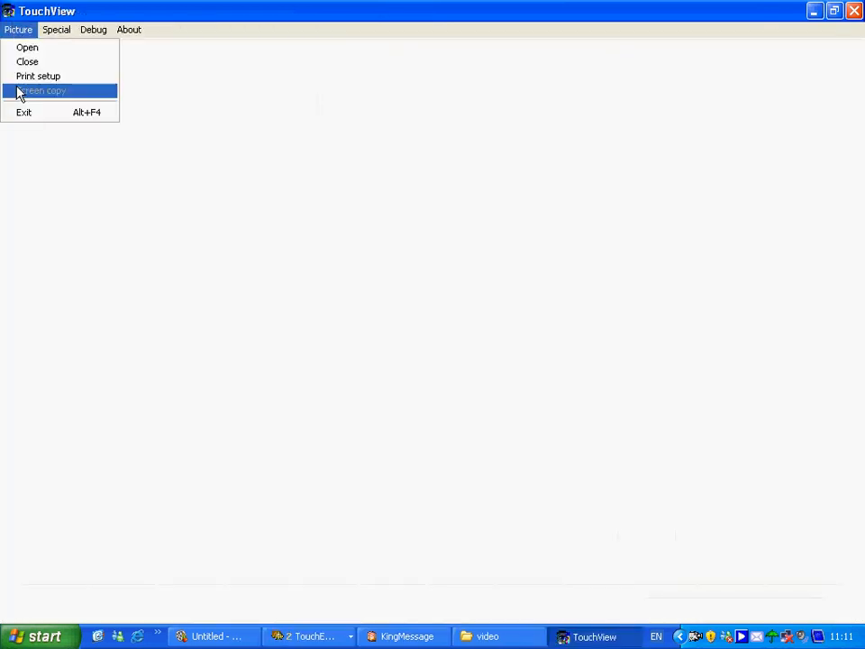
left_click(27, 47)
left_click(352, 377)
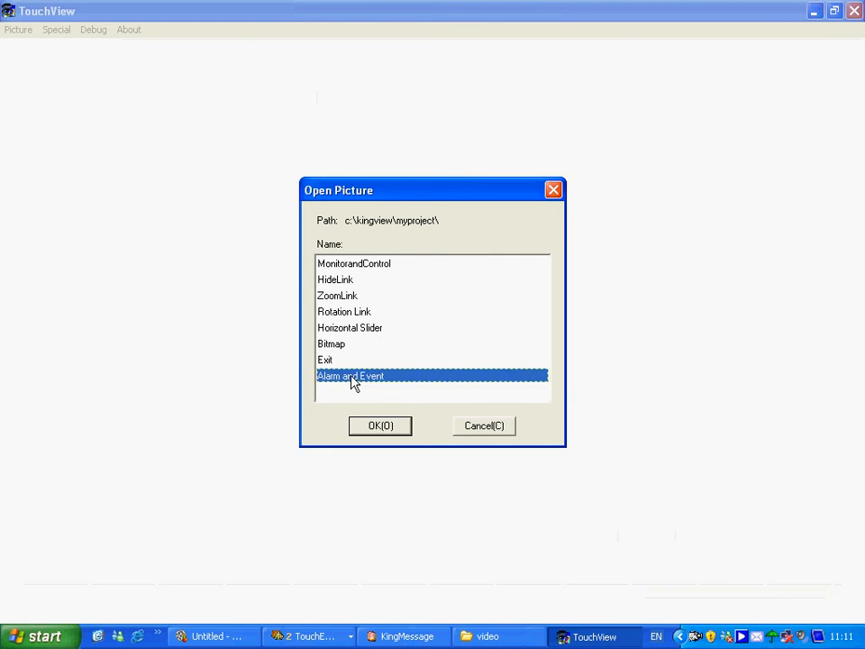
double_click(353, 376)
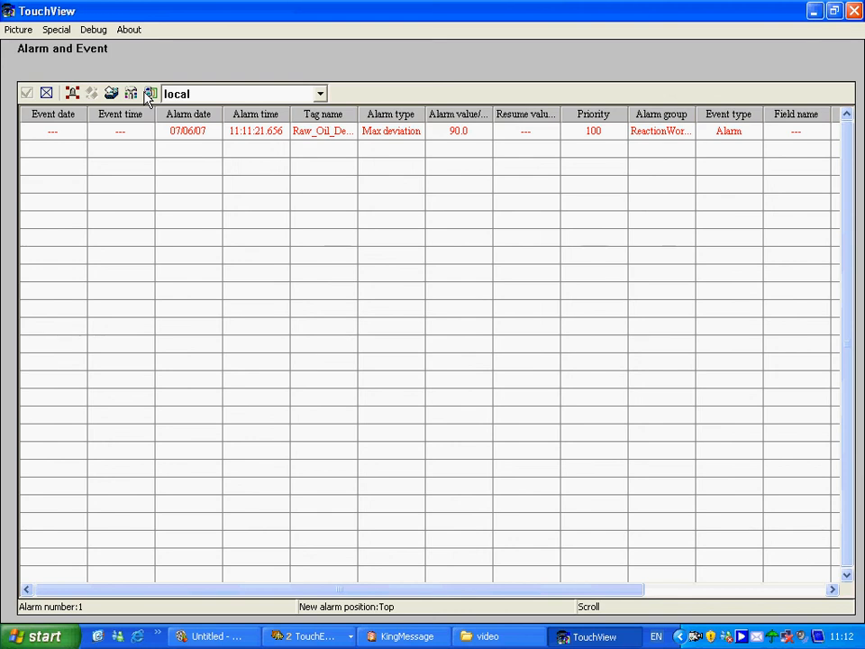
left_click(853, 11)
Create a condition script for \\local\$Newalarm==1 that shows "Alarm and event Picture" on startup and sets \\local\$Newalarm=0
left_click(62, 110)
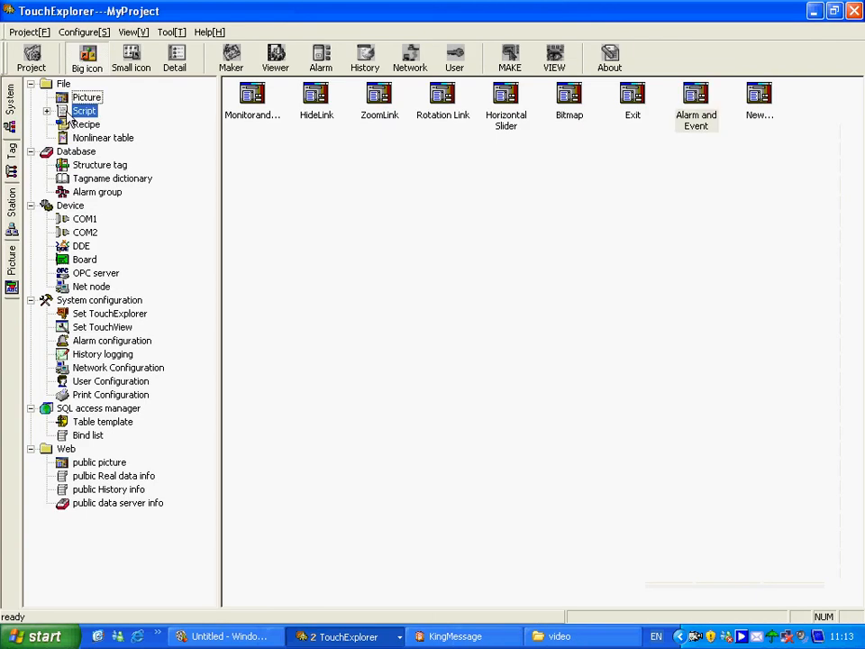
left_click(46, 110)
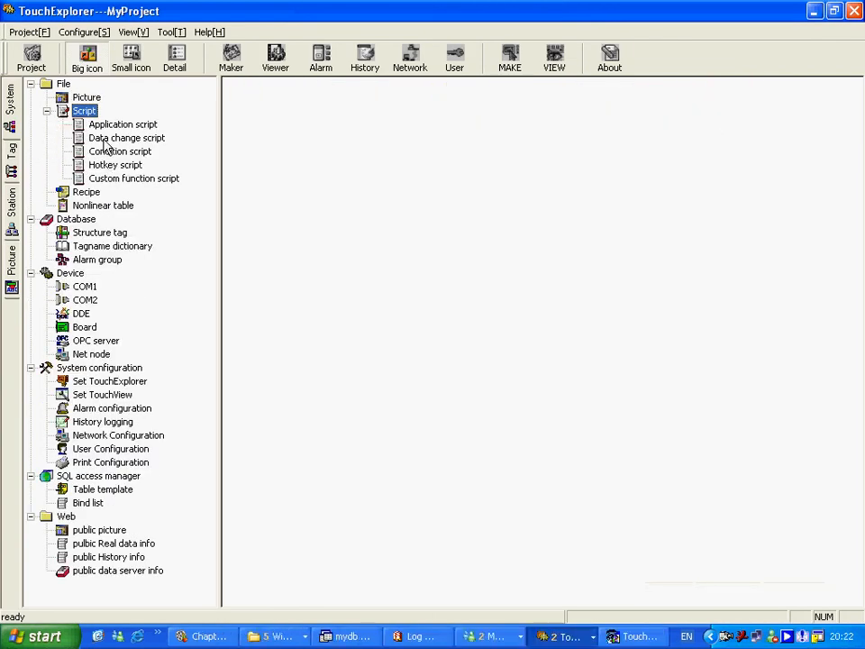
key("Down")
left_click(125, 151)
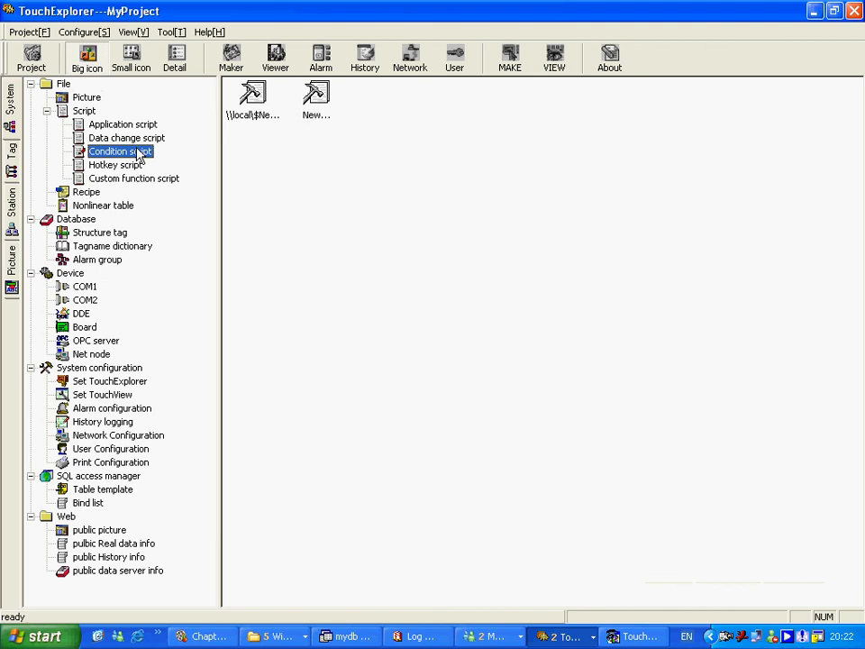
double_click(320, 94)
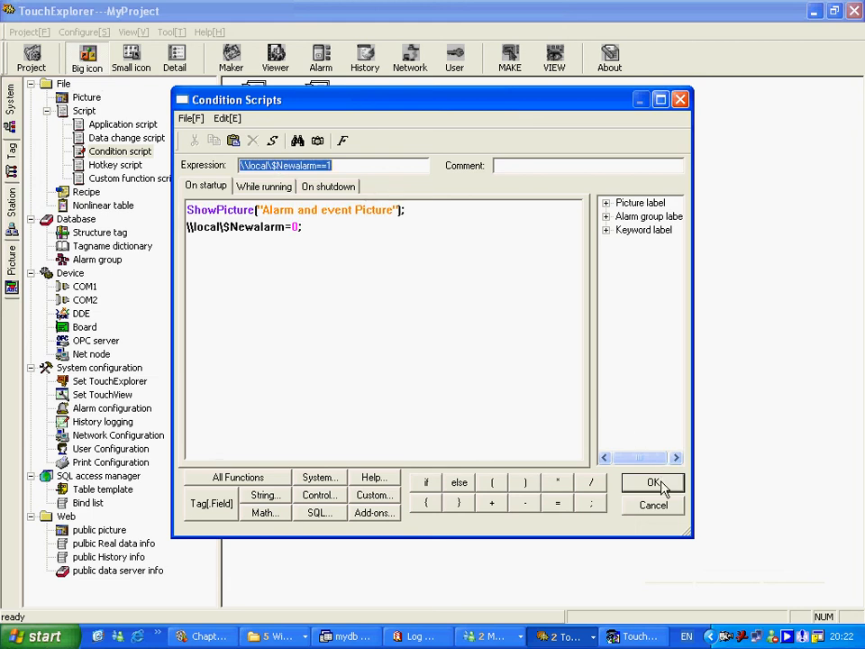
left_click(662, 487)
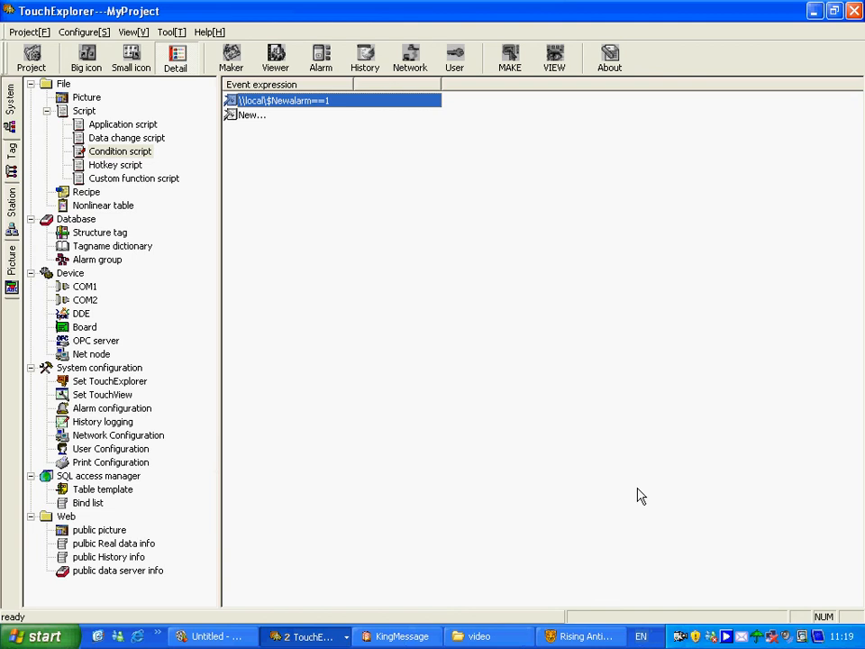
Open the project's alarm configuration and examine its file, database and print recording settings
left_click(77, 367)
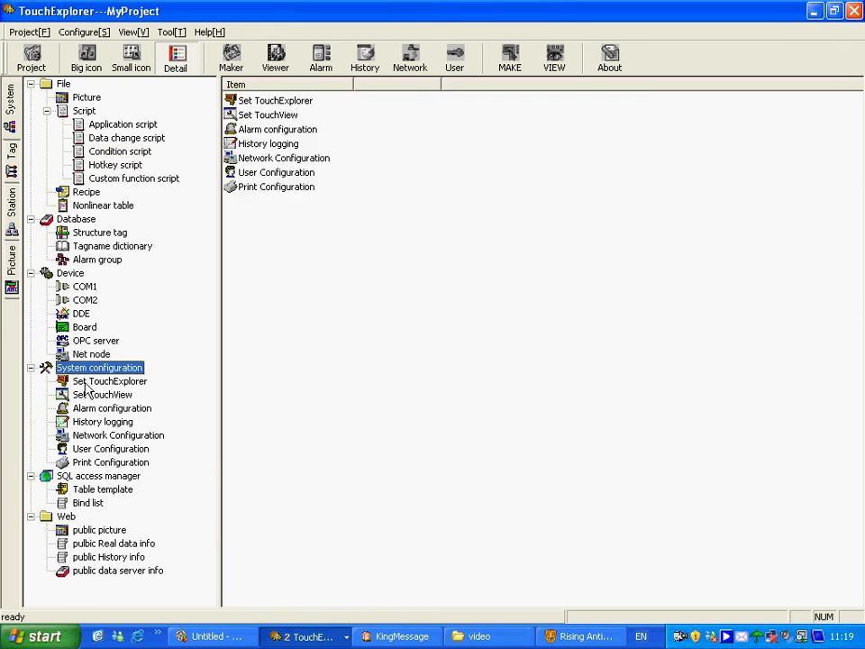
left_click(110, 410)
double_click(266, 132)
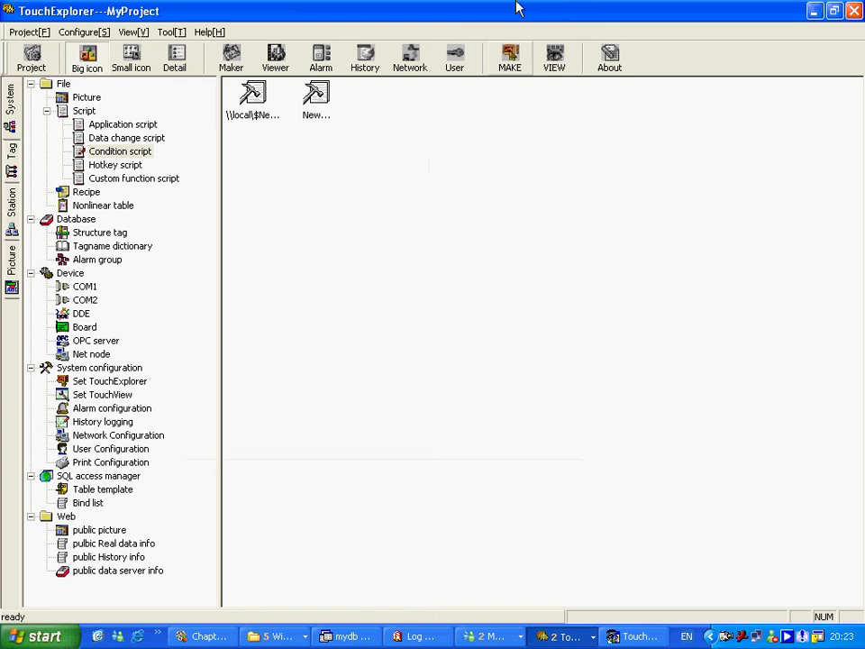
left_click(108, 369)
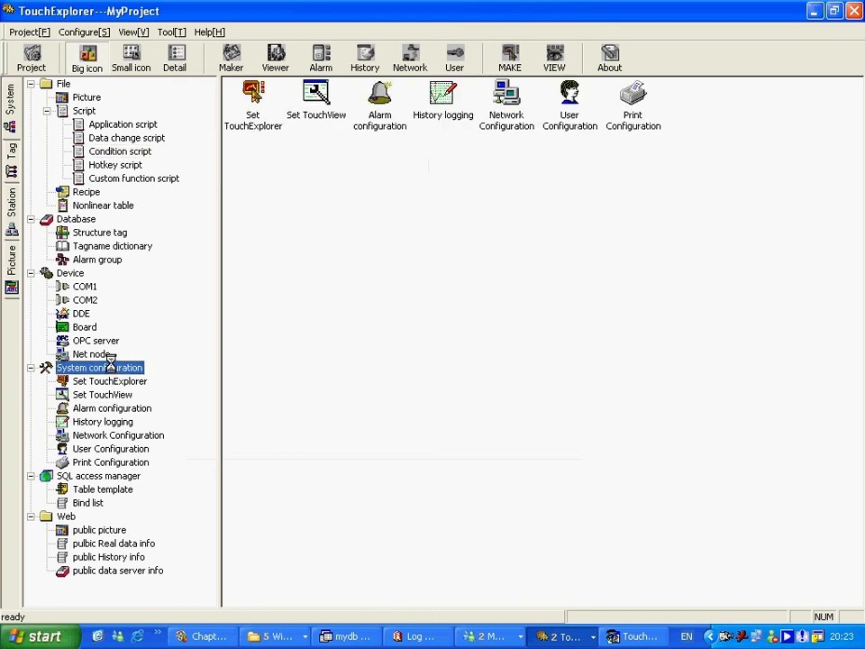
left_click(363, 115)
double_click(378, 113)
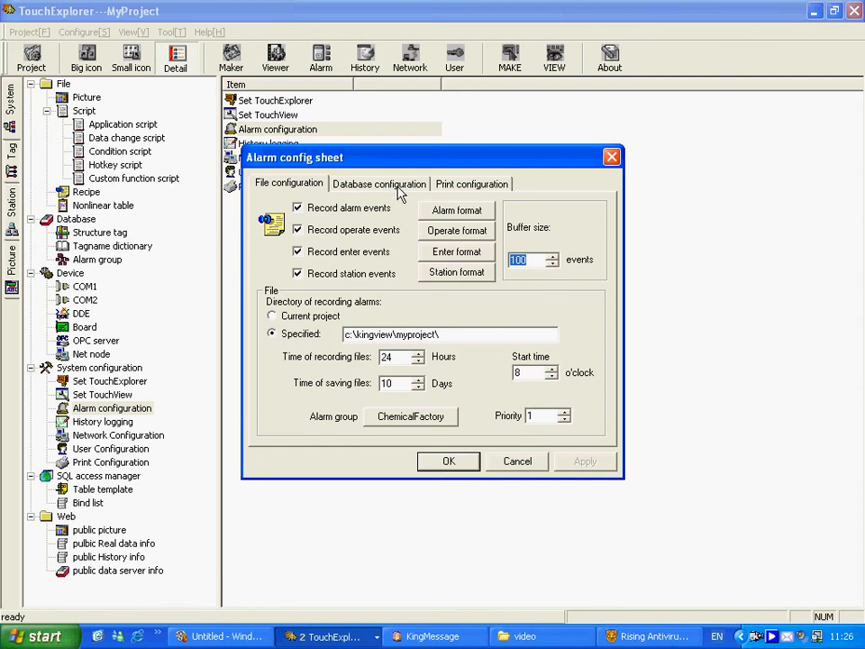
left_click(404, 185)
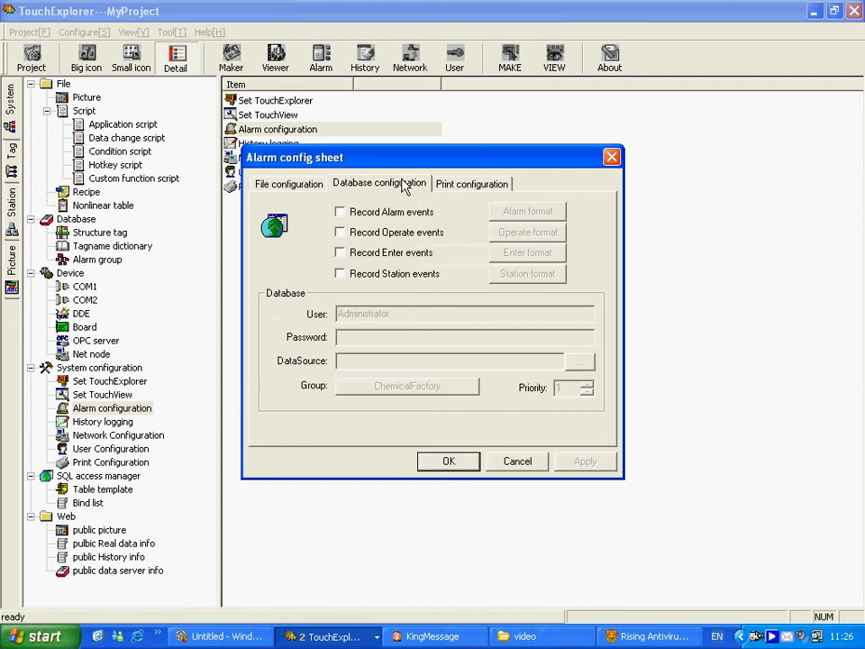
left_click(494, 189)
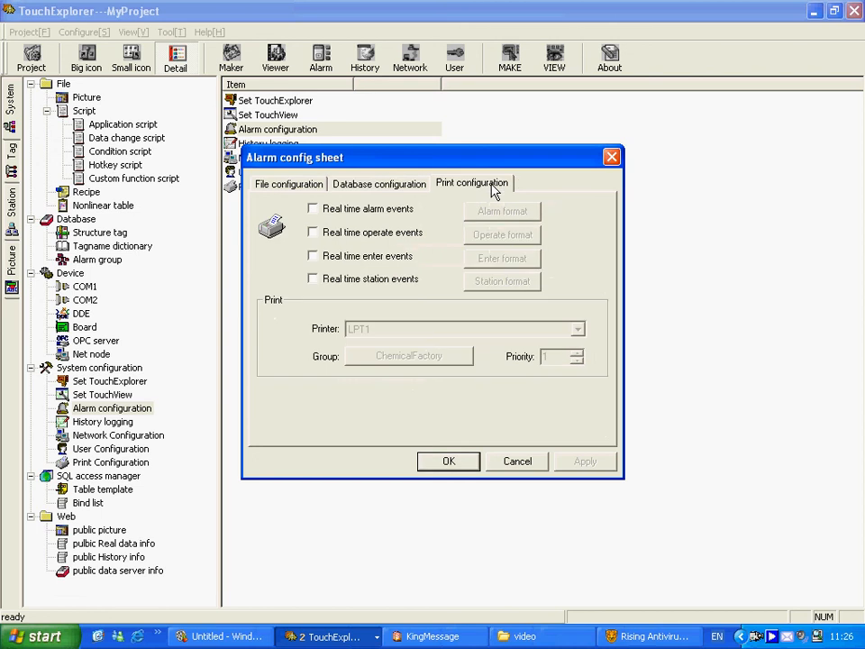